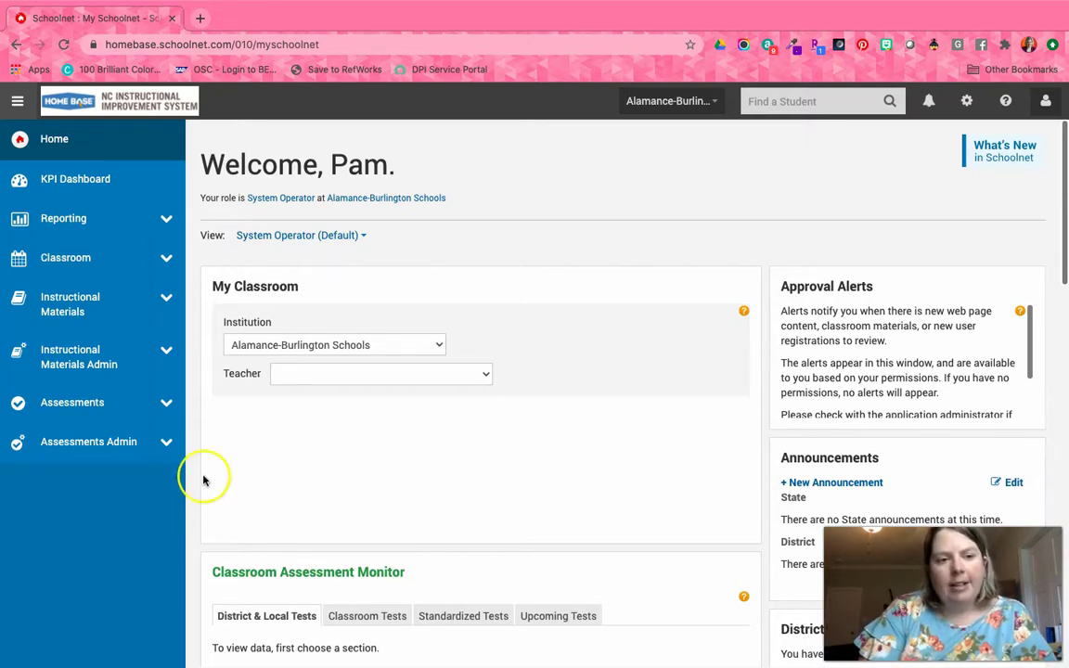
- Go to the Assessment Dashboard under Assessments and expand its Recommended Tests section
{"action": "left_click", "coordinate": [164, 404]}
{"action": "left_click", "coordinate": [120, 440]}
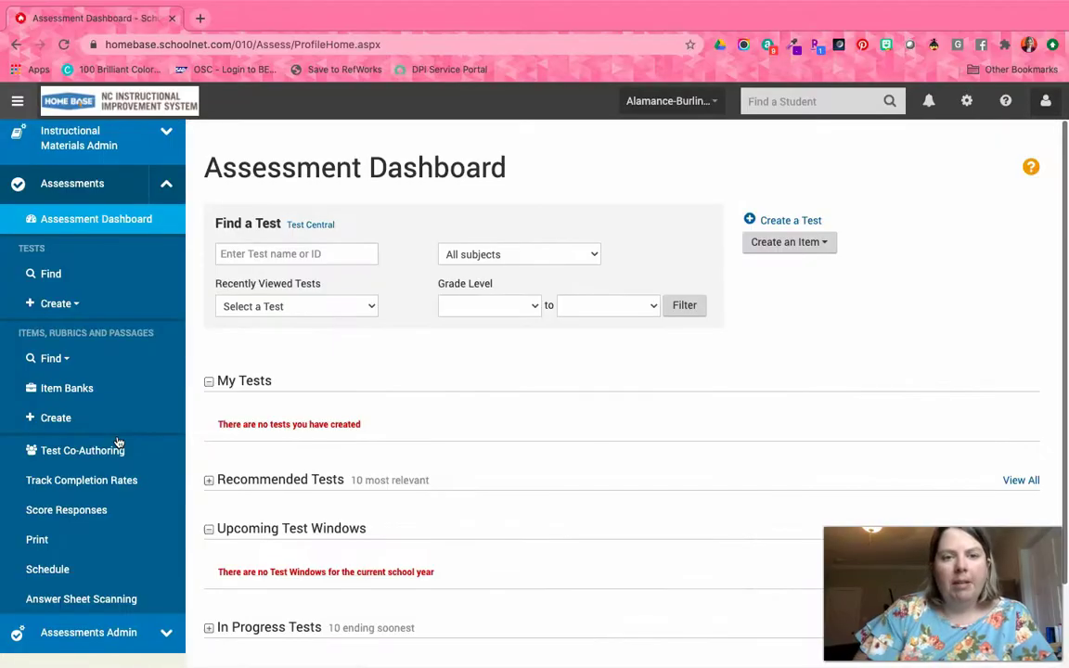
{"action": "scroll", "coordinate": [417, 390], "scroll_direction": "down", "scroll_amount": 2}
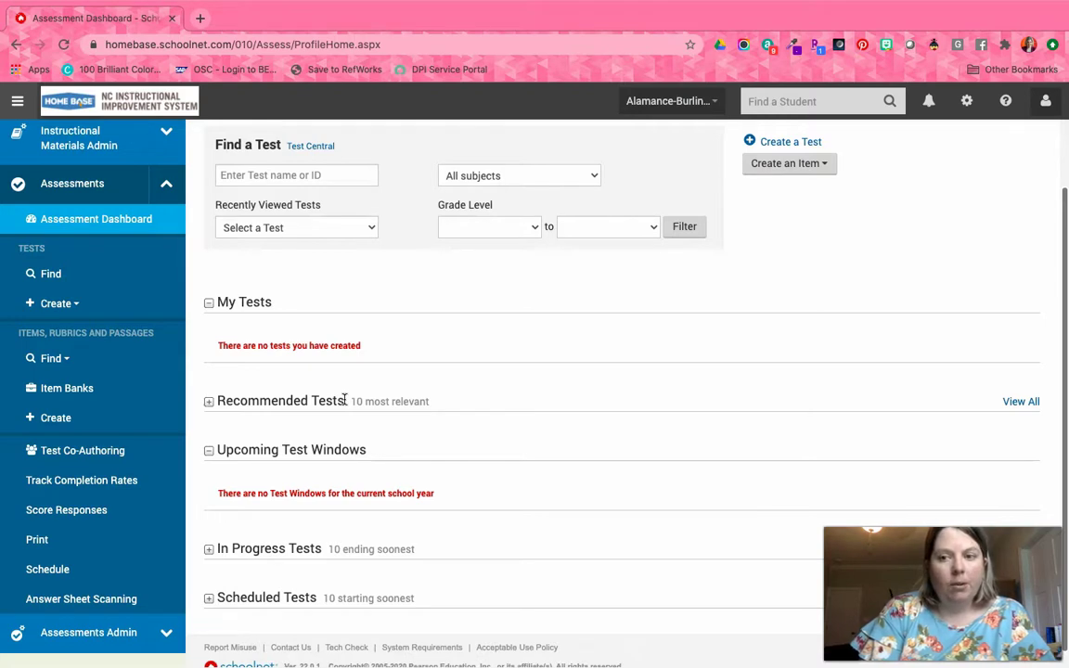
{"action": "left_click", "coordinate": [209, 404]}
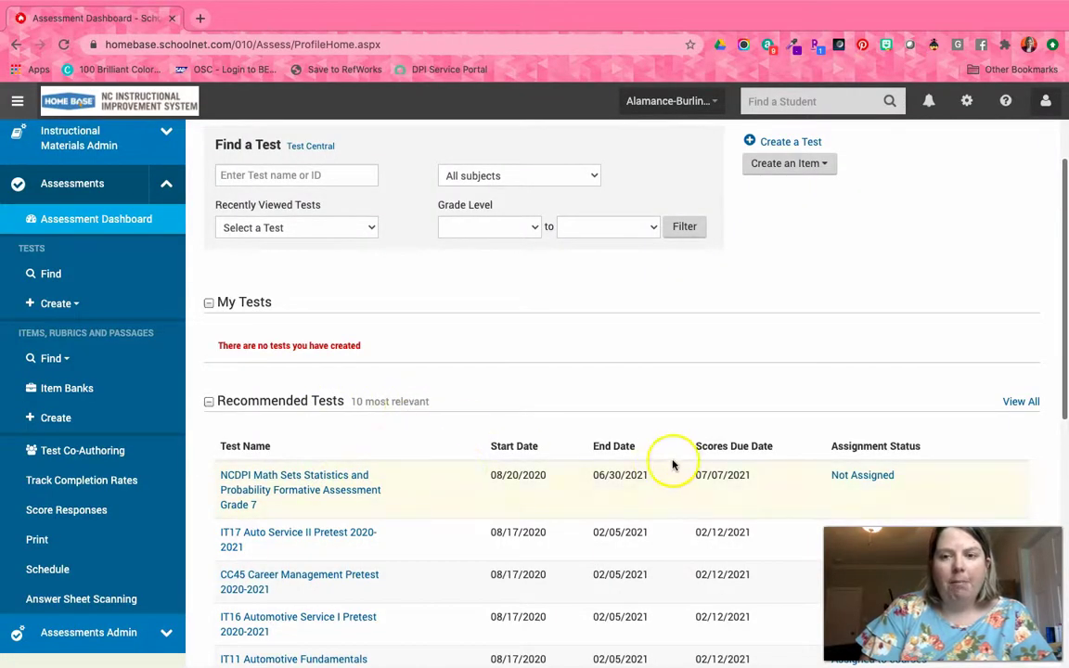
- Open View All for Recommended Tests and browse the 49 results, returning to the top
{"action": "left_click", "coordinate": [1020, 401]}
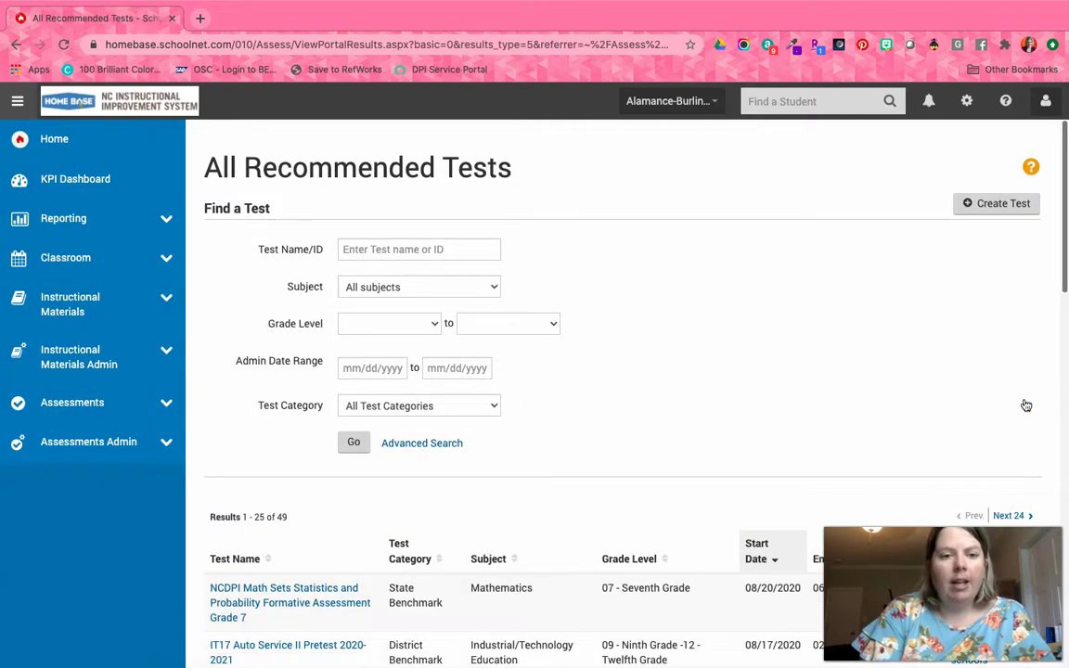
{"action": "scroll", "coordinate": [906, 427], "scroll_direction": "down", "scroll_amount": 3}
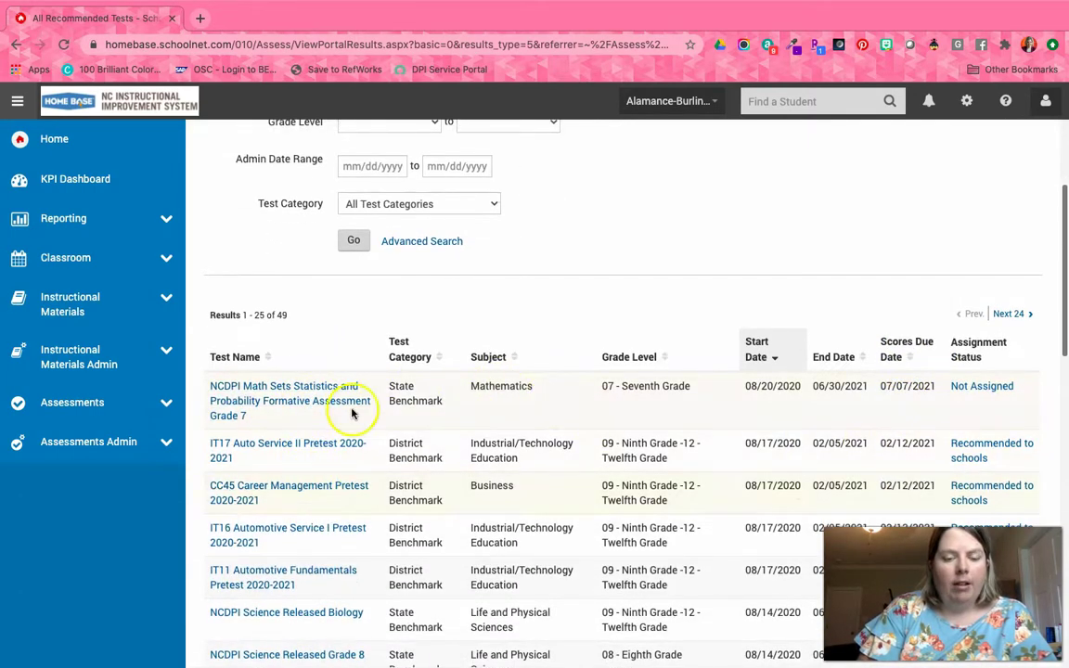
{"action": "scroll", "coordinate": [359, 412], "scroll_direction": "down", "scroll_amount": 2}
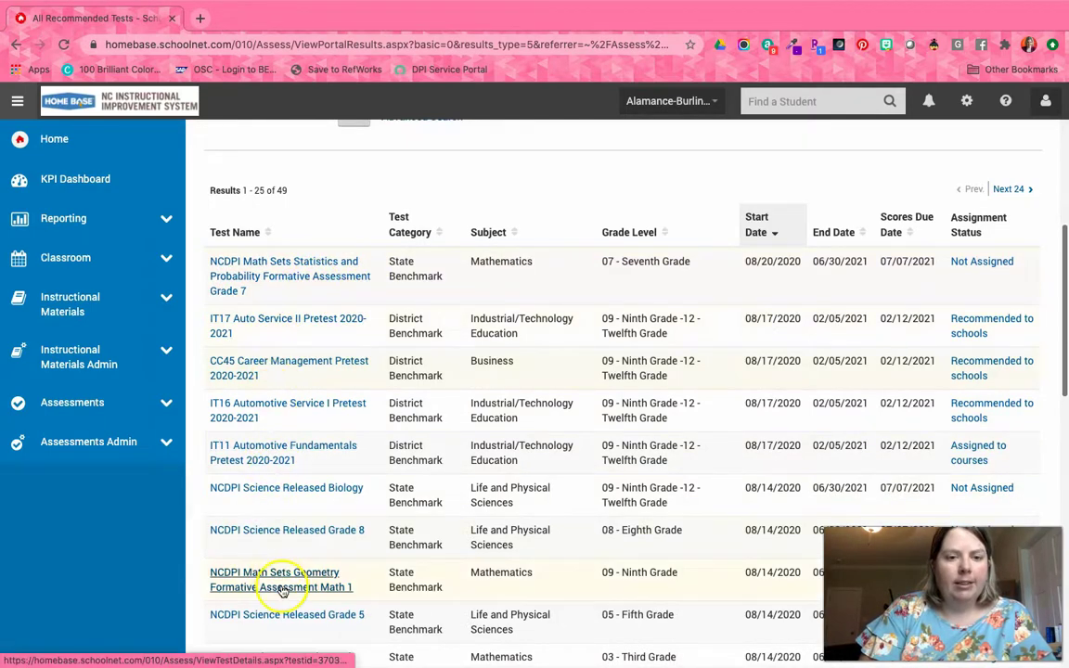
{"action": "scroll", "coordinate": [283, 590], "scroll_direction": "down", "scroll_amount": 2}
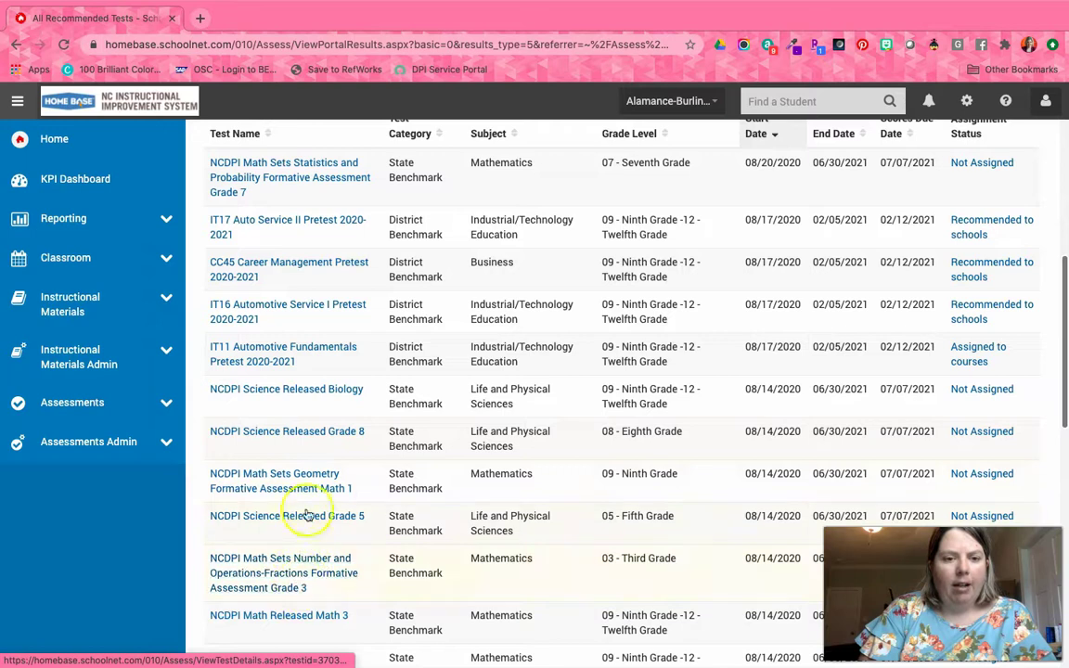
{"action": "scroll", "coordinate": [305, 554], "scroll_direction": "down", "scroll_amount": 3}
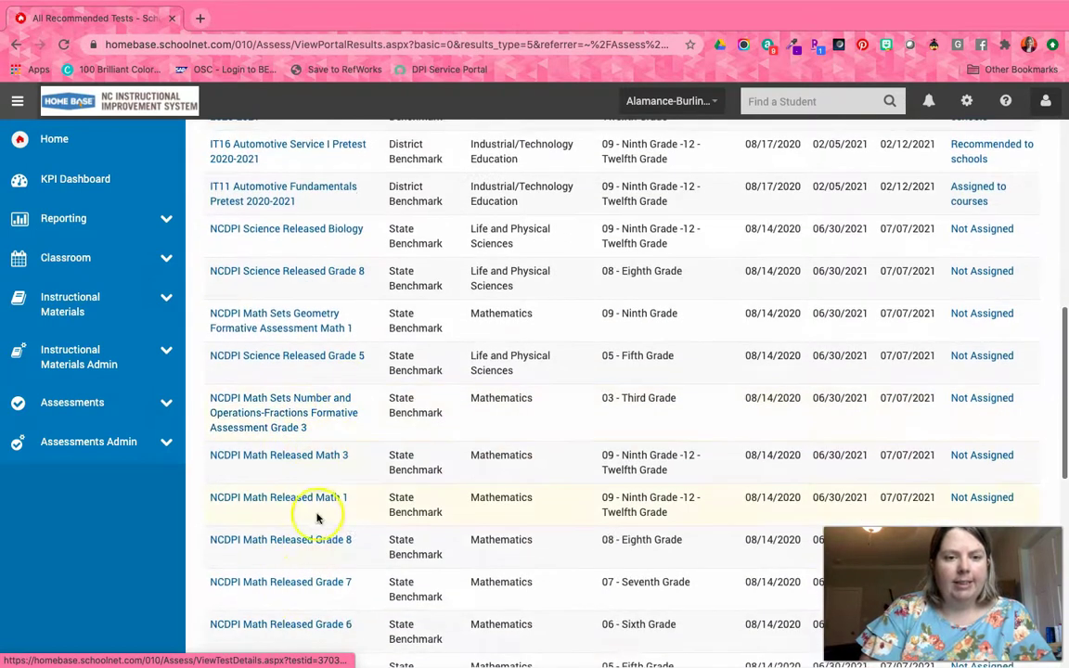
{"action": "scroll", "coordinate": [317, 519], "scroll_direction": "down", "scroll_amount": 3}
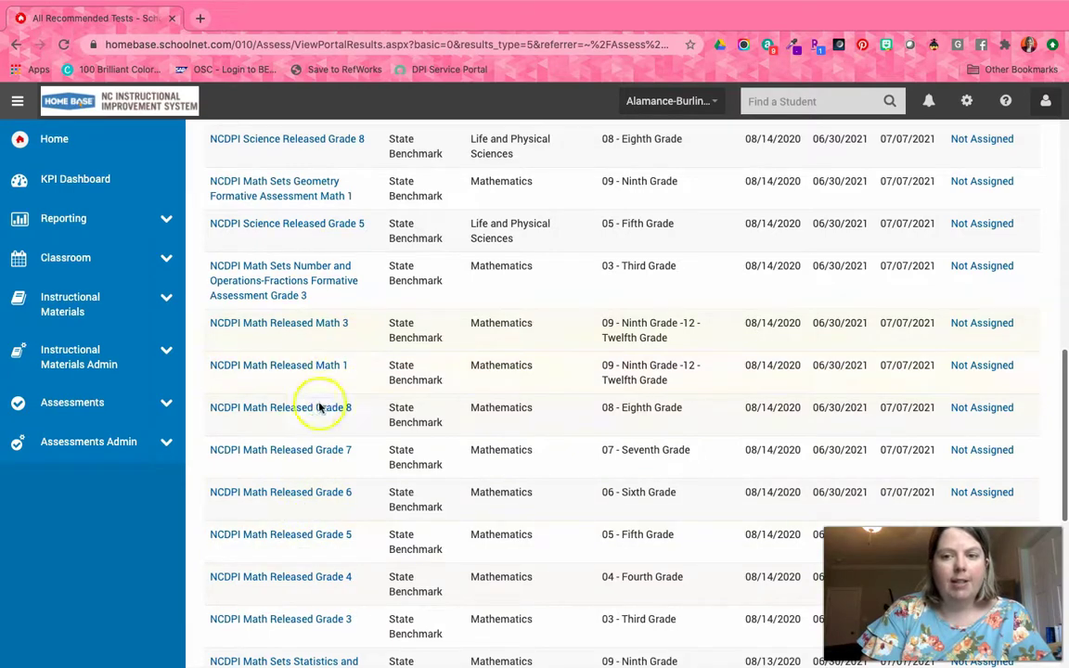
{"action": "scroll", "coordinate": [347, 408], "scroll_direction": "up", "scroll_amount": 1}
{"action": "scroll", "coordinate": [349, 413], "scroll_direction": "up", "scroll_amount": 5}
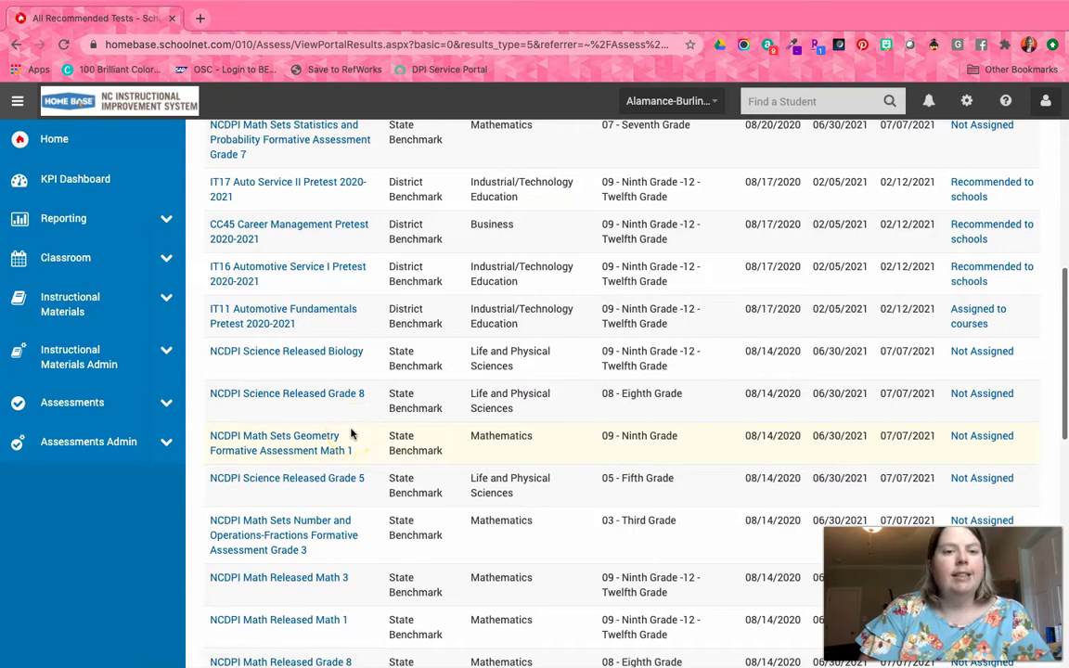
{"action": "scroll", "coordinate": [351, 433], "scroll_direction": "up", "scroll_amount": 10}
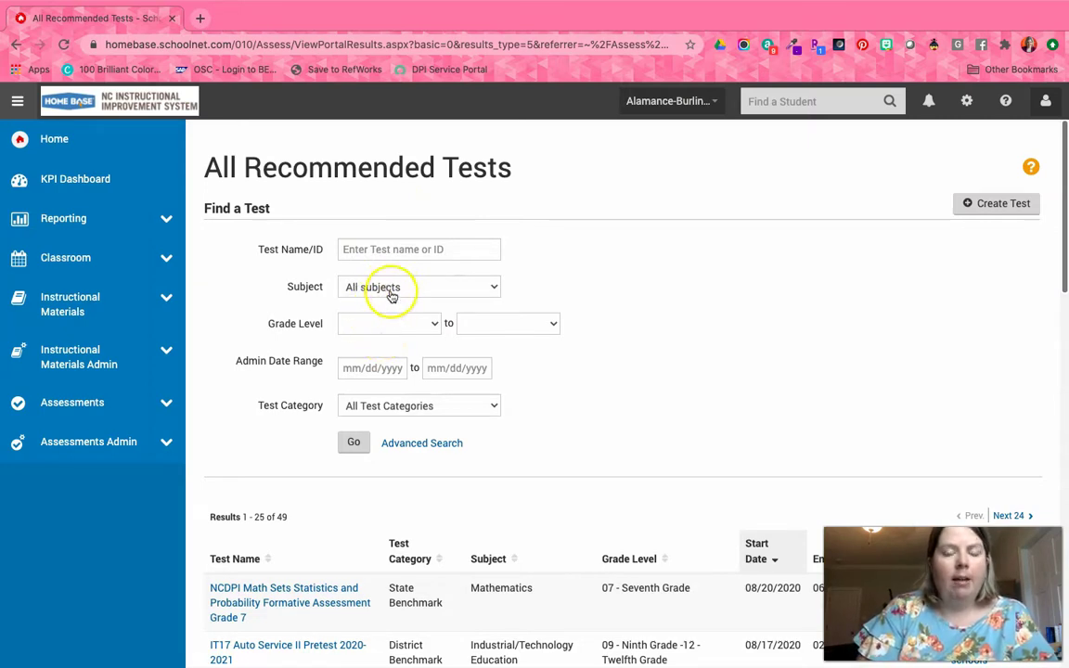
- Filter recommended tests by Grade Level 03 - Third Grade and review the six results
{"action": "left_click", "coordinate": [409, 325]}
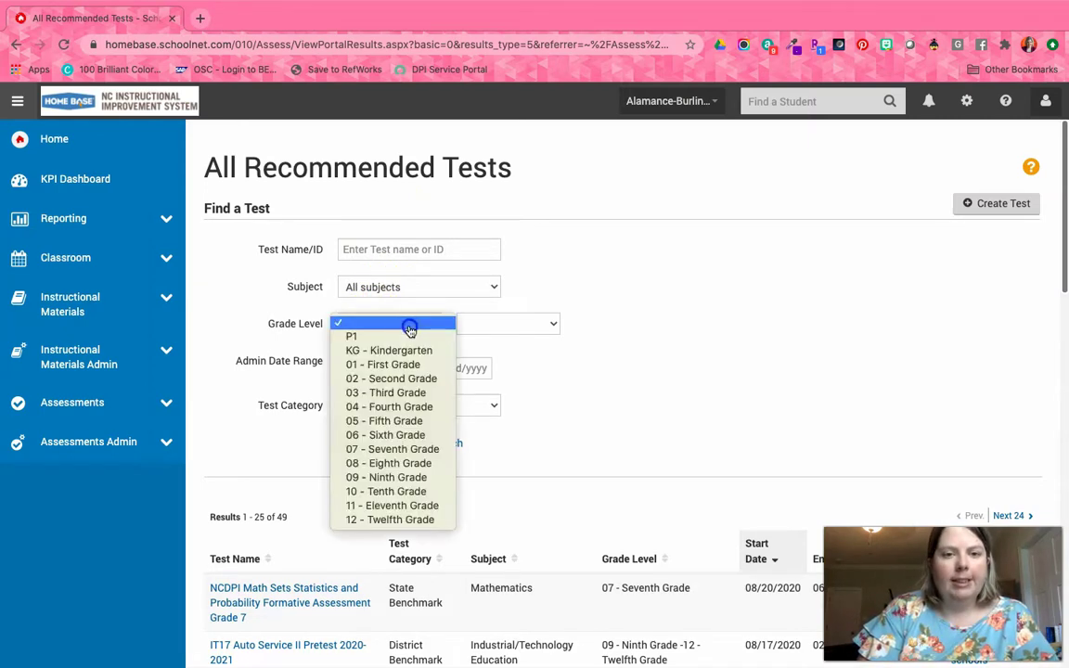
{"action": "left_click", "coordinate": [405, 394]}
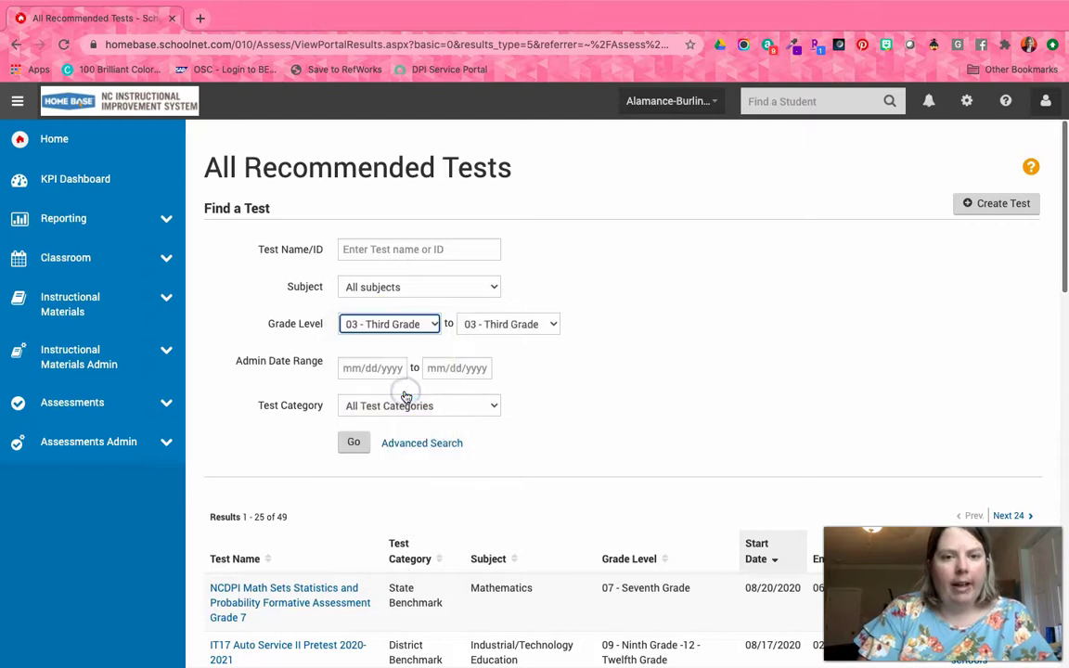
{"action": "left_click", "coordinate": [355, 445]}
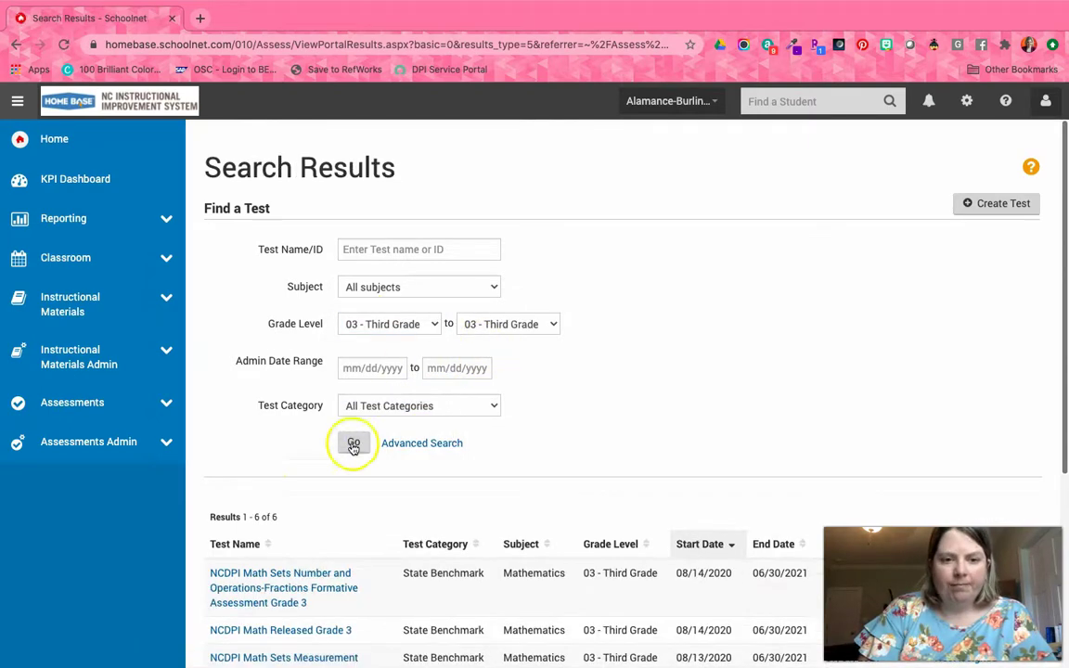
{"action": "scroll", "coordinate": [303, 483], "scroll_direction": "down", "scroll_amount": 4}
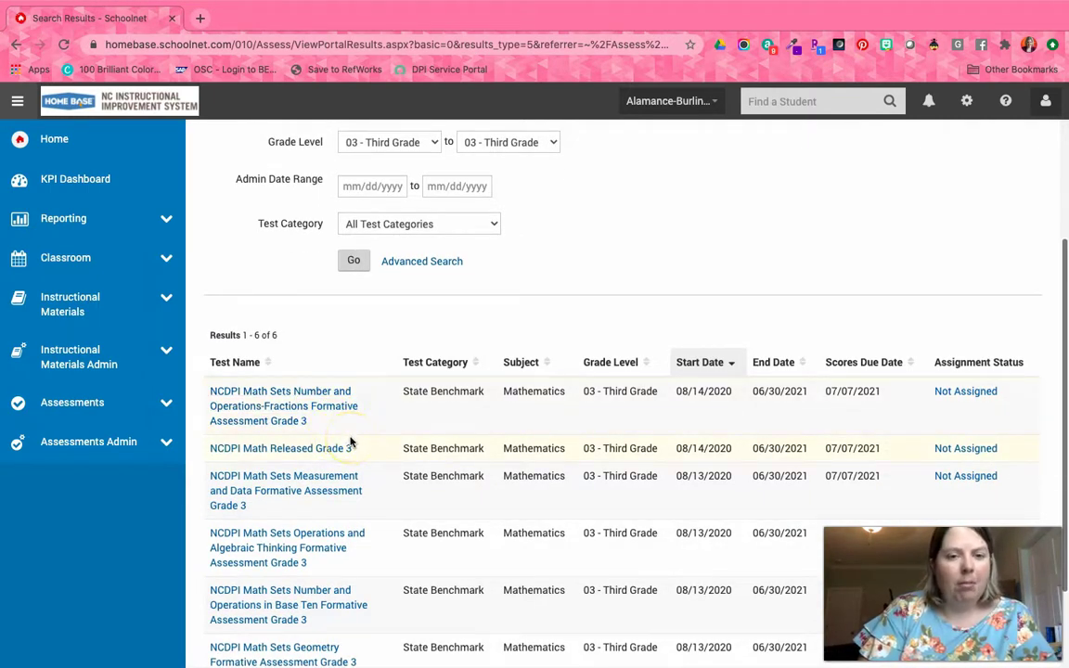
{"action": "scroll", "coordinate": [349, 443], "scroll_direction": "down", "scroll_amount": 2}
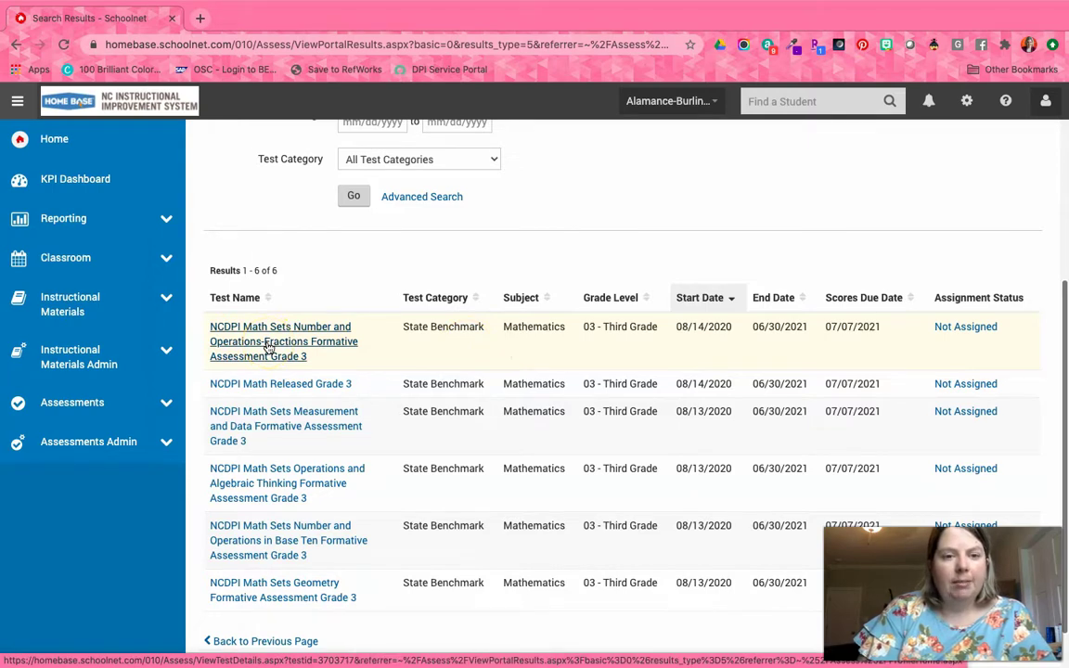
- Open the Number and Operations-Fractions Grade 3 test and bring up its Schedule a Test settings
{"action": "left_click", "coordinate": [277, 350]}
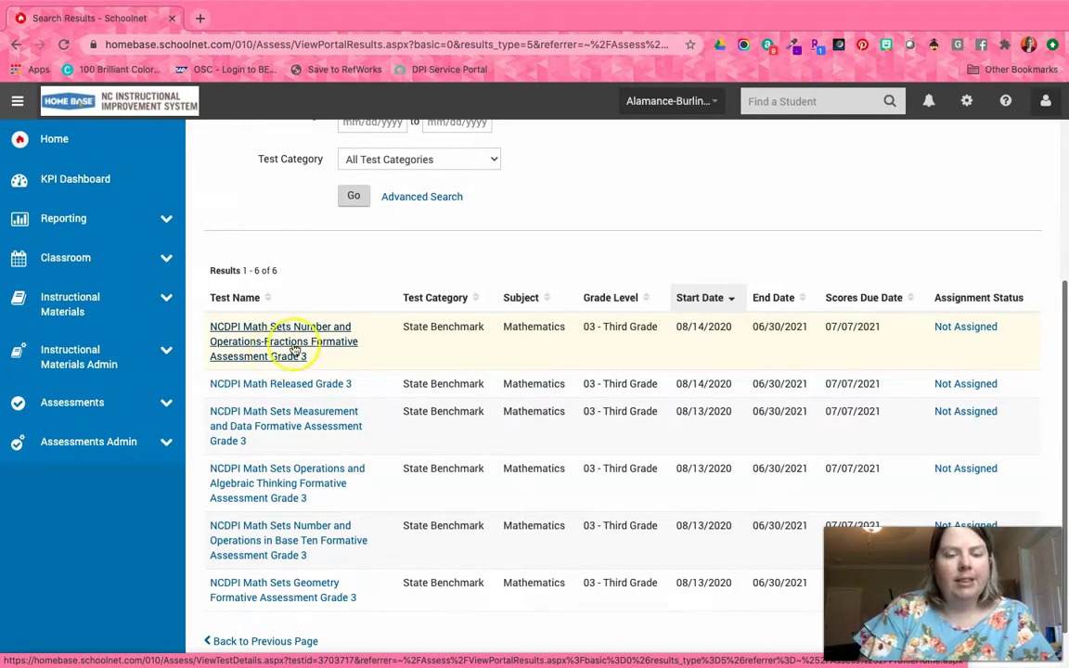
{"action": "left_click", "coordinate": [284, 345]}
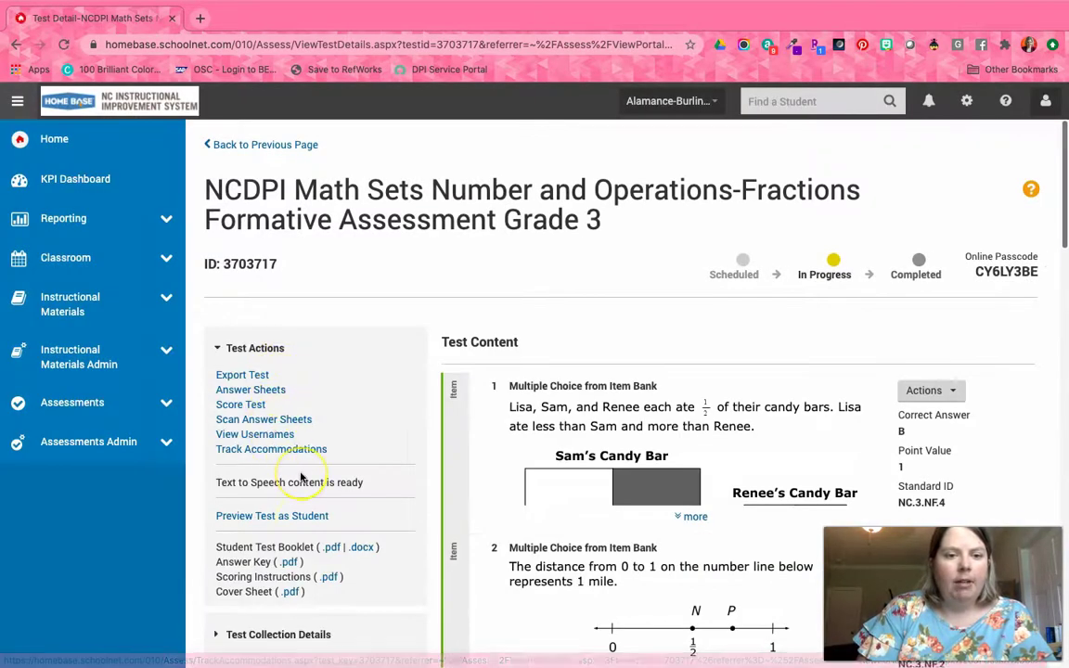
{"action": "scroll", "coordinate": [303, 480], "scroll_direction": "down", "scroll_amount": 3}
{"action": "scroll", "coordinate": [300, 475], "scroll_direction": "down", "scroll_amount": 2}
{"action": "left_click", "coordinate": [283, 448]}
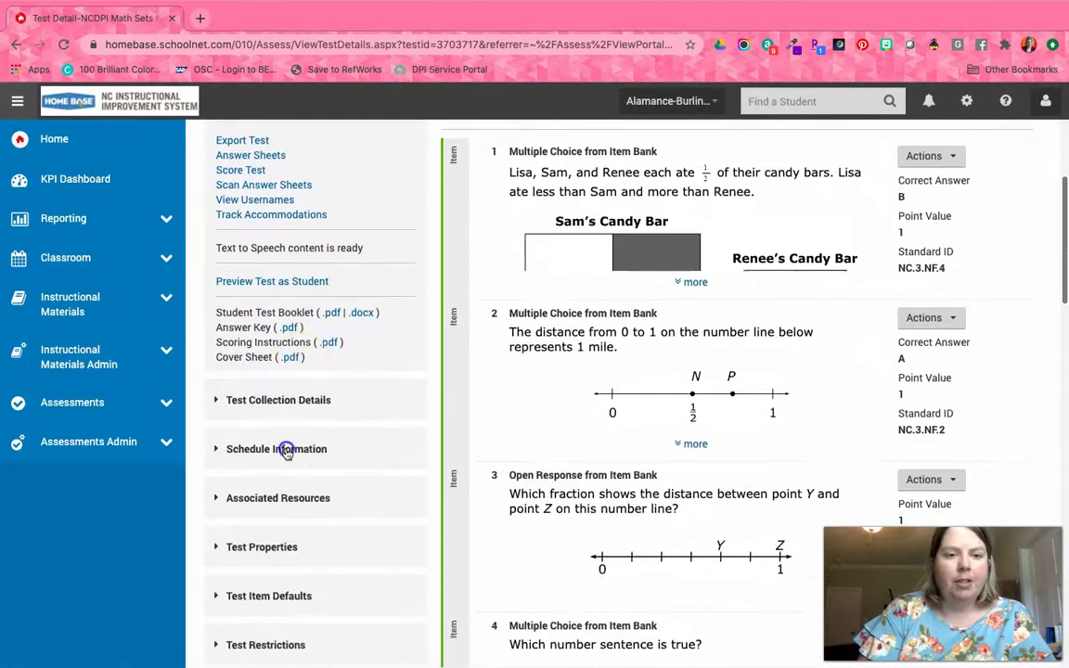
{"action": "scroll", "coordinate": [288, 453], "scroll_direction": "down", "scroll_amount": 3}
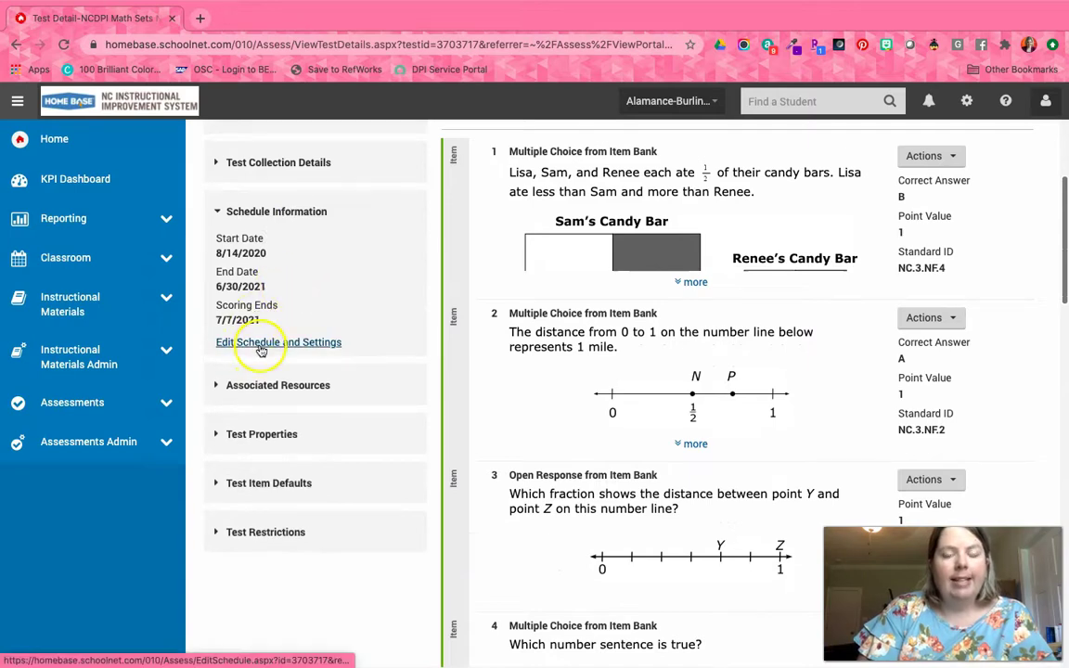
{"action": "left_click", "coordinate": [260, 345]}
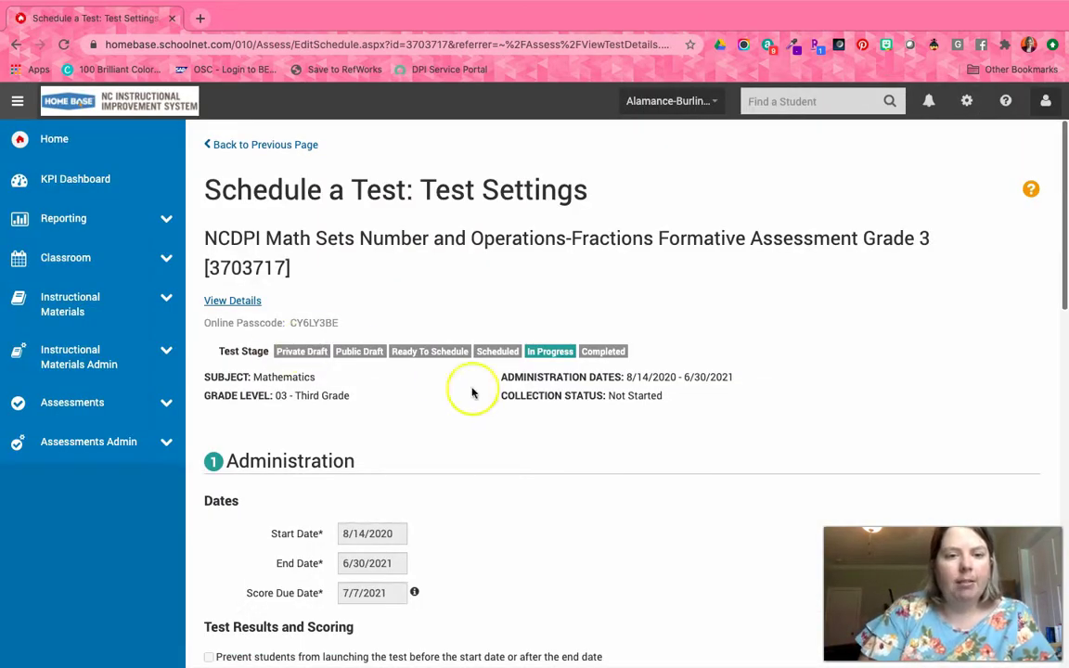
{"action": "scroll", "coordinate": [501, 505], "scroll_direction": "down", "scroll_amount": 1}
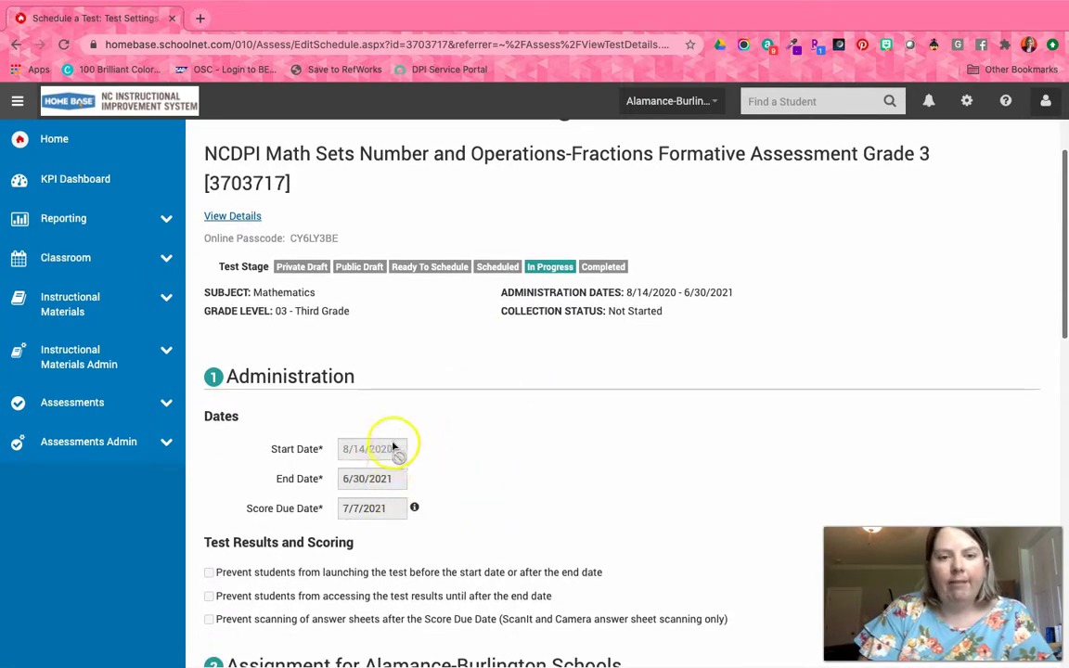
{"action": "scroll", "coordinate": [464, 481], "scroll_direction": "down", "scroll_amount": 1}
{"action": "scroll", "coordinate": [467, 481], "scroll_direction": "down", "scroll_amount": 2}
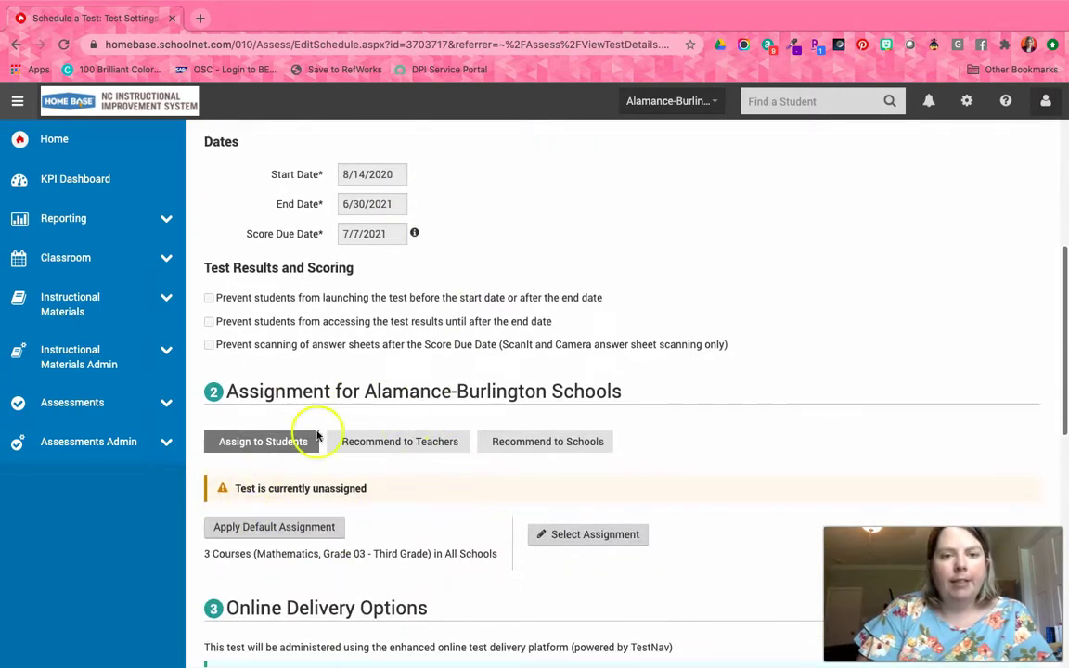
{"action": "scroll", "coordinate": [417, 467], "scroll_direction": "down", "scroll_amount": 1}
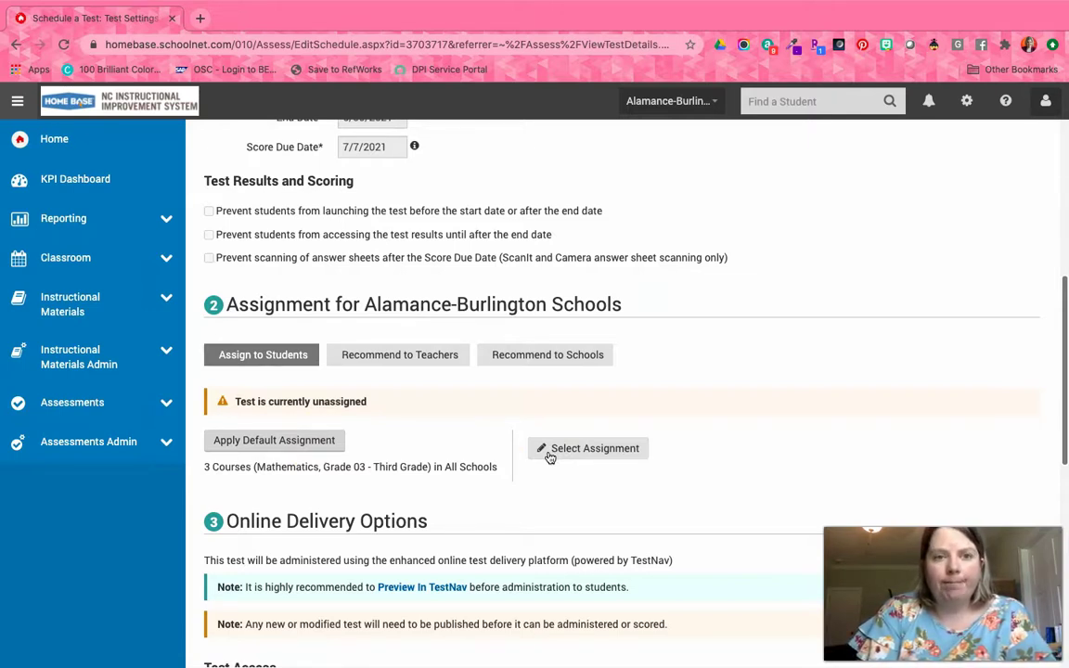
{"action": "scroll", "coordinate": [549, 457], "scroll_direction": "down", "scroll_amount": 5}
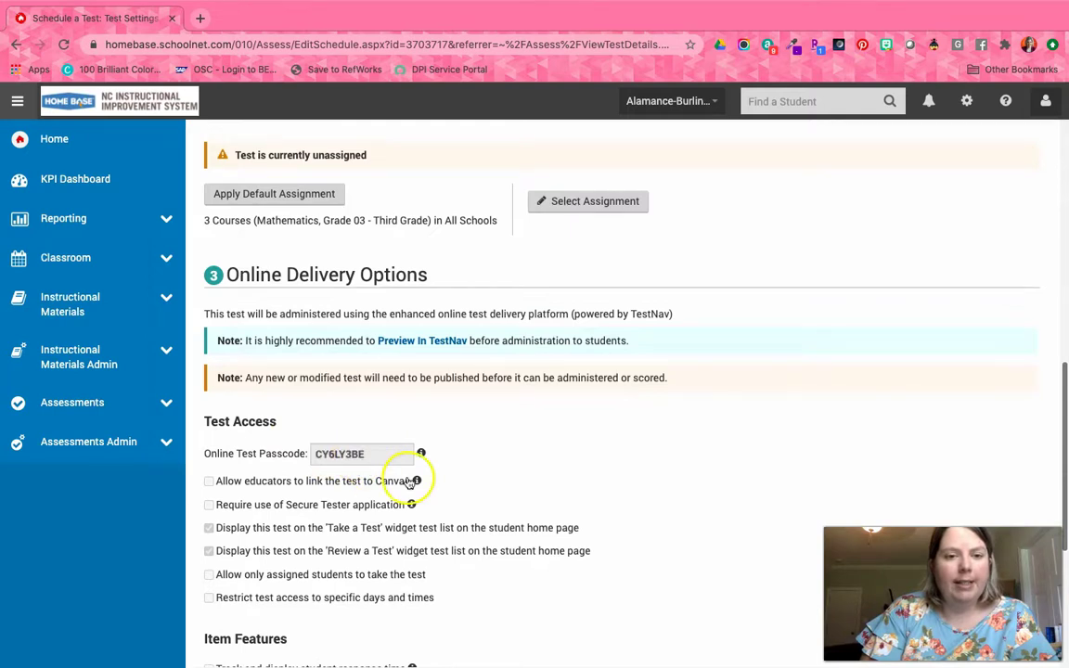
{"action": "scroll", "coordinate": [488, 464], "scroll_direction": "down", "scroll_amount": 2}
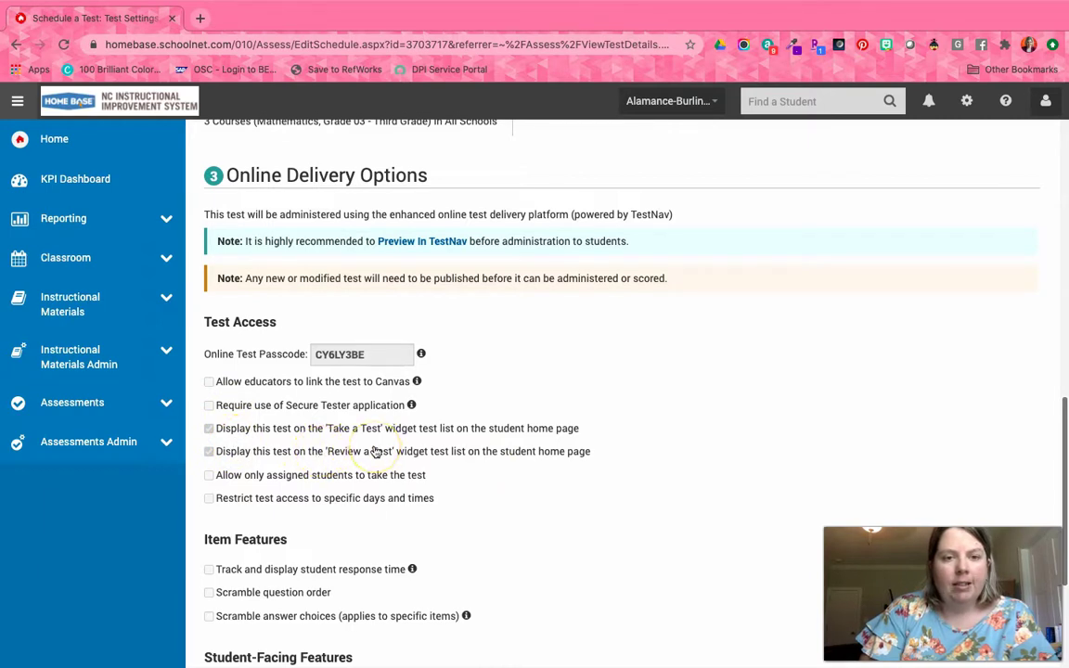
{"action": "scroll", "coordinate": [456, 465], "scroll_direction": "down", "scroll_amount": 5}
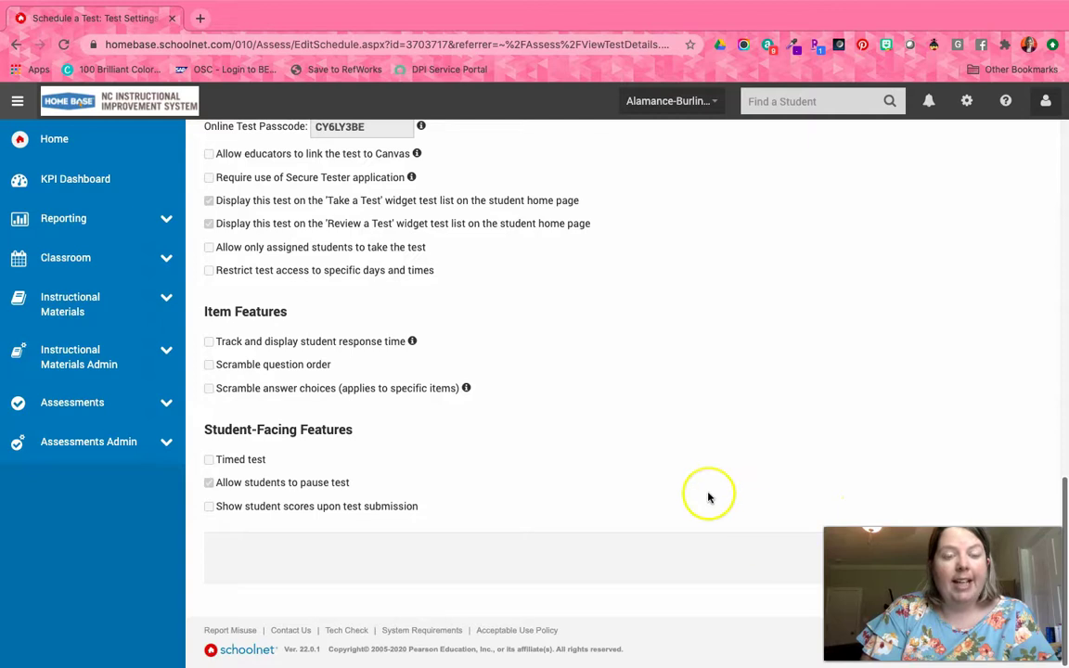
{"action": "scroll", "coordinate": [709, 495], "scroll_direction": "up", "scroll_amount": 4}
{"action": "scroll", "coordinate": [708, 497], "scroll_direction": "down", "scroll_amount": 4}
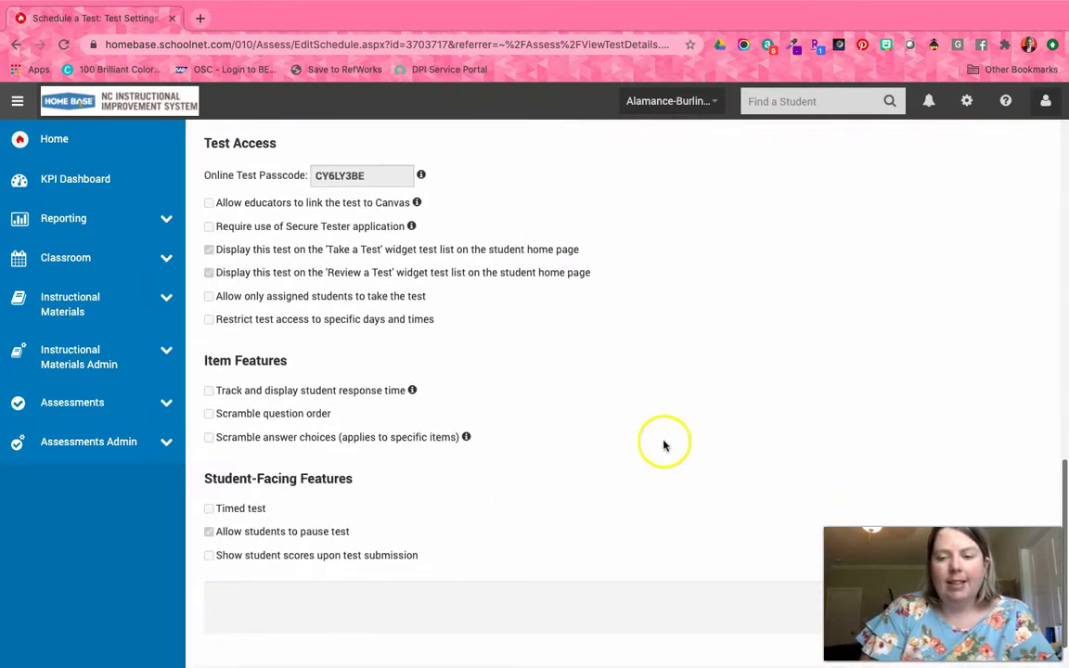
{"action": "scroll", "coordinate": [661, 442], "scroll_direction": "up", "scroll_amount": 6}
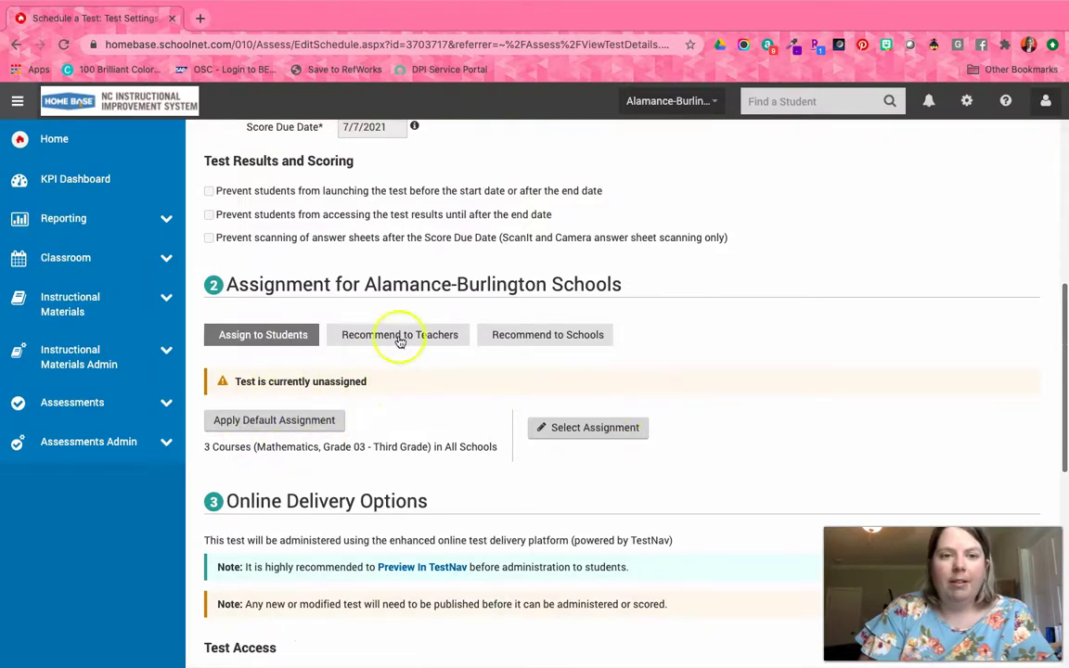
{"action": "scroll", "coordinate": [569, 464], "scroll_direction": "down", "scroll_amount": 8}
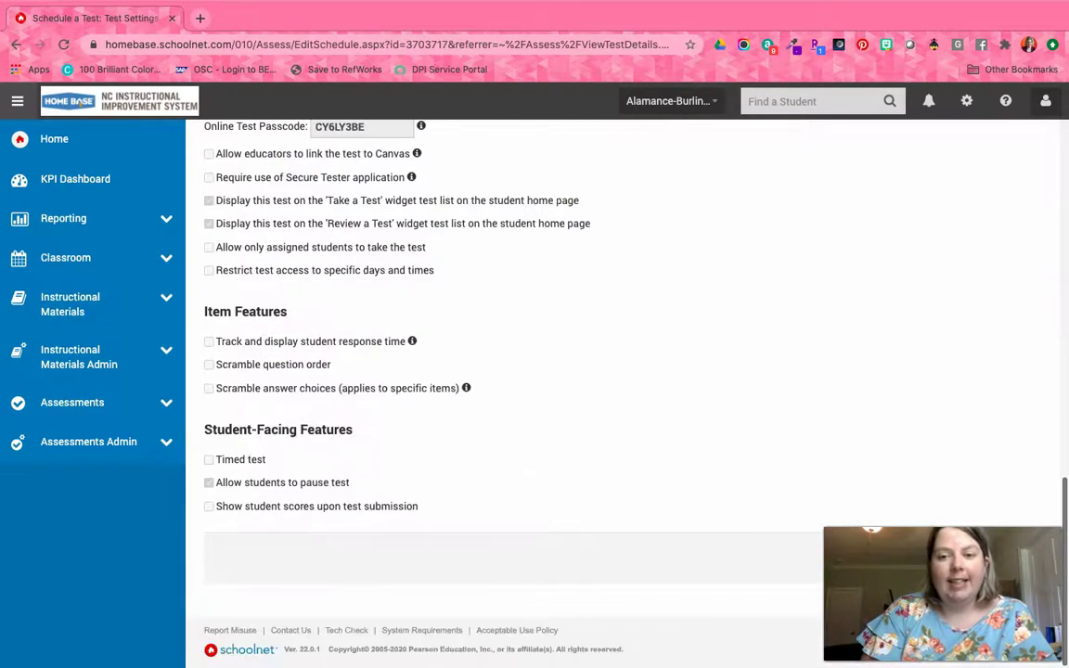
{"action": "scroll", "coordinate": [697, 494], "scroll_direction": "up", "scroll_amount": 10}
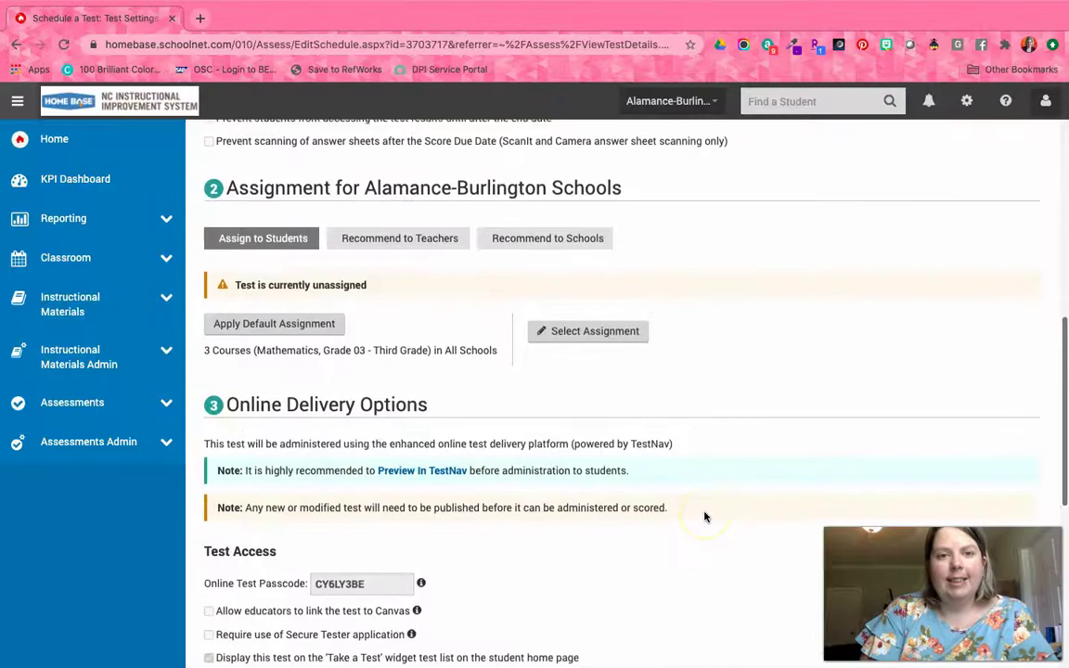
{"action": "scroll", "coordinate": [520, 369], "scroll_direction": "up", "scroll_amount": 3}
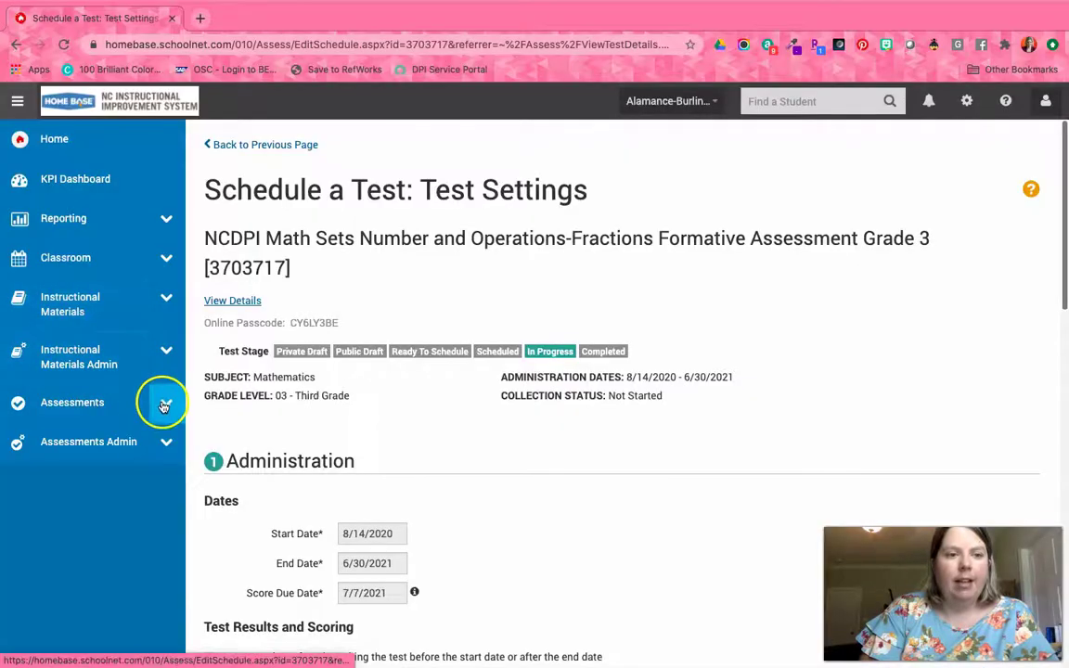
- Return to the Assessment Dashboard and open the unfiltered list of all 49 recommended tests
{"action": "left_click", "coordinate": [162, 401]}
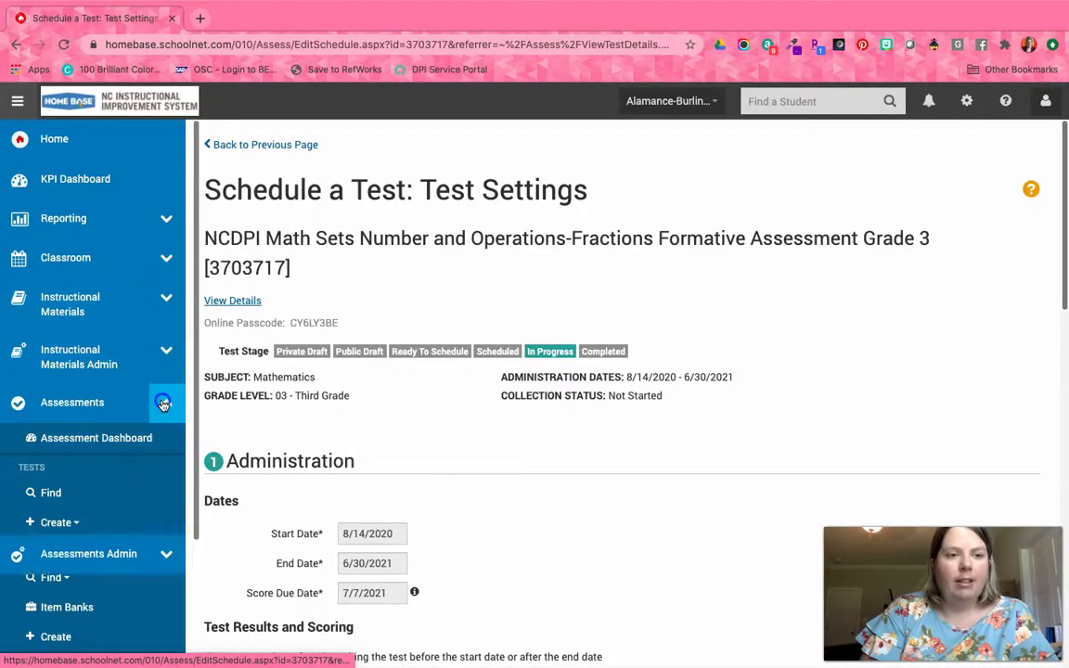
{"action": "left_click", "coordinate": [135, 439]}
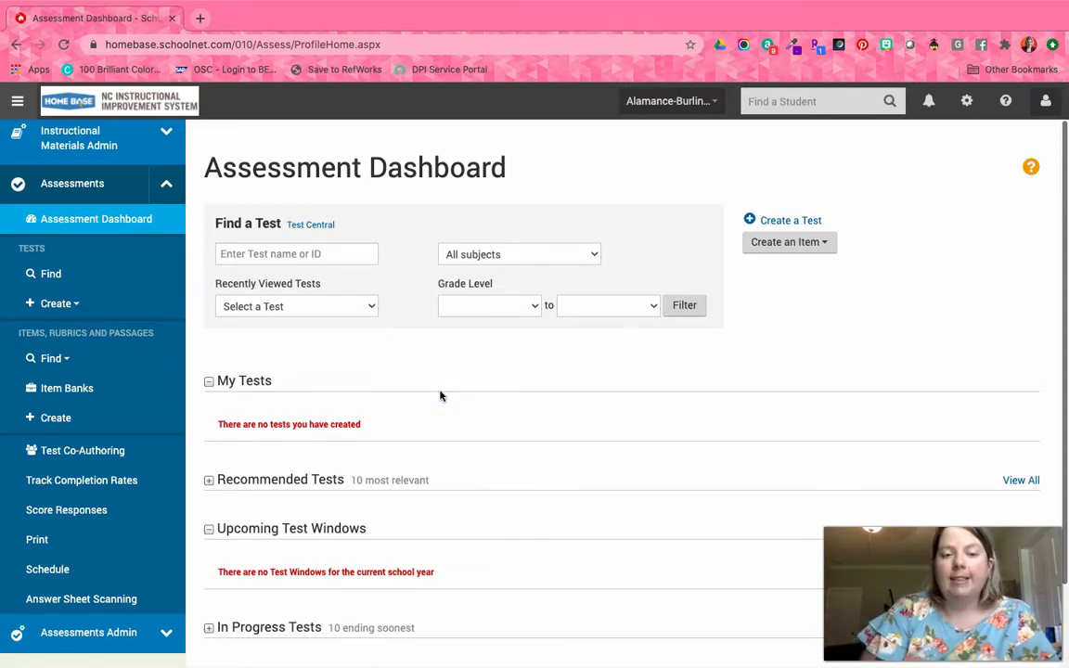
{"action": "left_click", "coordinate": [209, 480]}
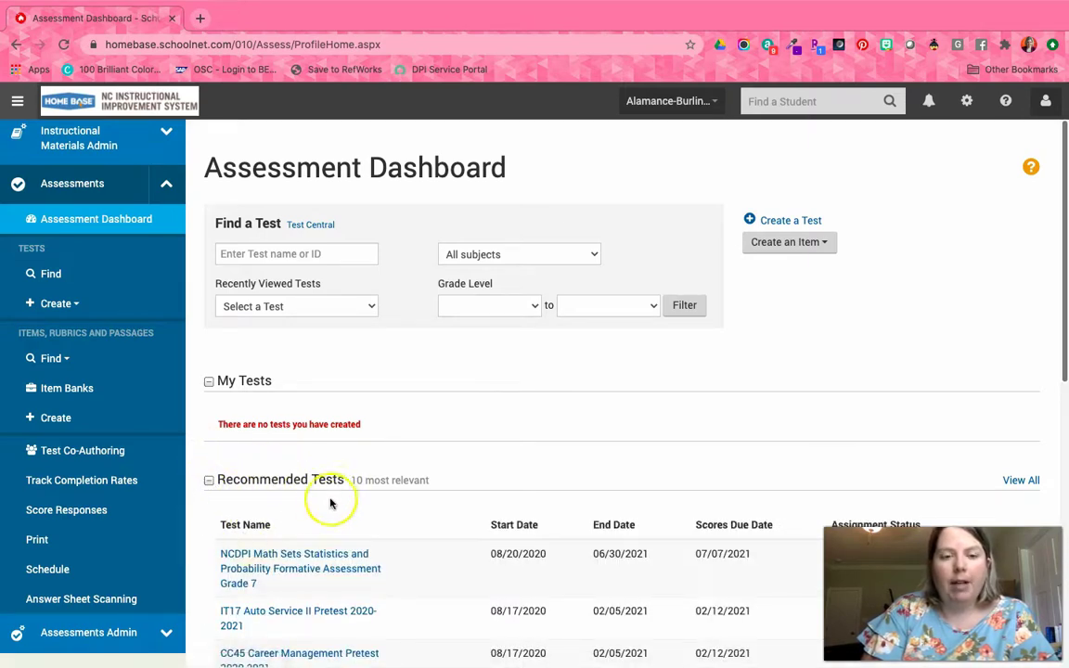
{"action": "scroll", "coordinate": [324, 505], "scroll_direction": "down", "scroll_amount": 1}
{"action": "scroll", "coordinate": [324, 506], "scroll_direction": "down", "scroll_amount": 2}
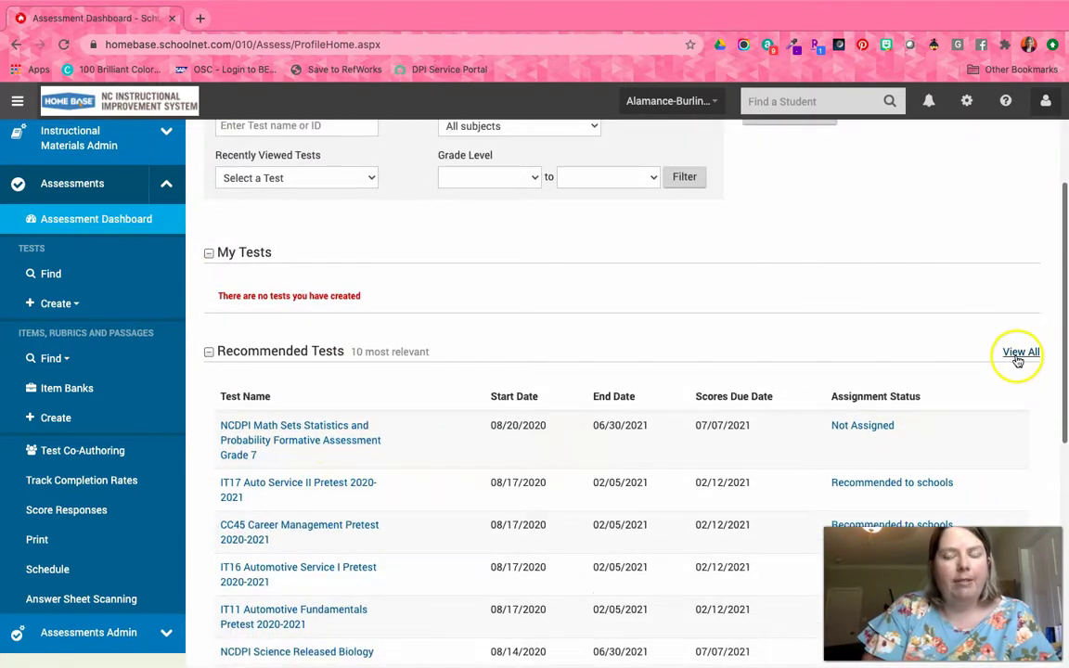
{"action": "left_click", "coordinate": [1017, 356]}
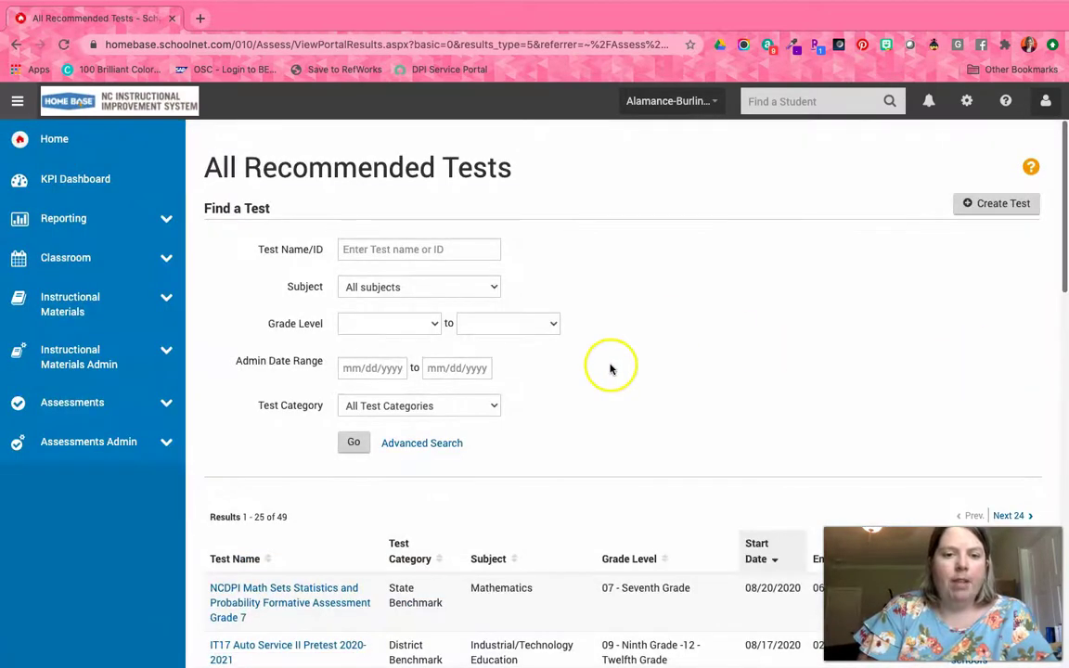
{"action": "scroll", "coordinate": [611, 369], "scroll_direction": "down", "scroll_amount": 3}
{"action": "scroll", "coordinate": [611, 369], "scroll_direction": "down", "scroll_amount": 1}
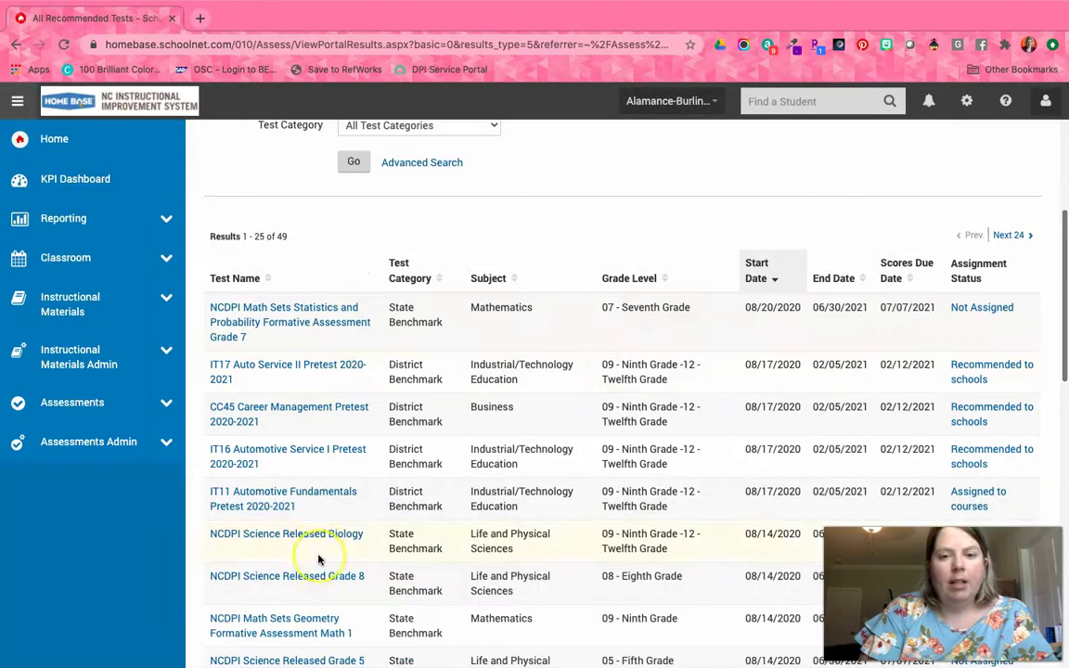
{"action": "scroll", "coordinate": [317, 562], "scroll_direction": "down", "scroll_amount": 2}
{"action": "scroll", "coordinate": [317, 559], "scroll_direction": "down", "scroll_amount": 5}
{"action": "left_click", "coordinate": [346, 388]}
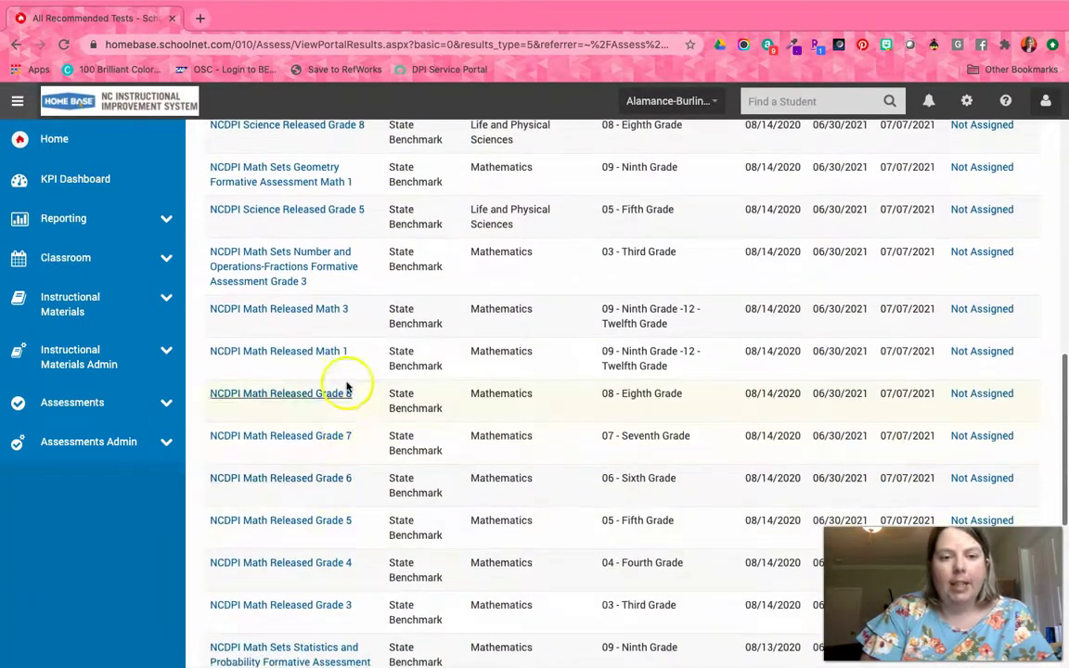
{"action": "left_click", "coordinate": [309, 607]}
{"action": "scroll", "coordinate": [329, 532], "scroll_direction": "down", "scroll_amount": 3}
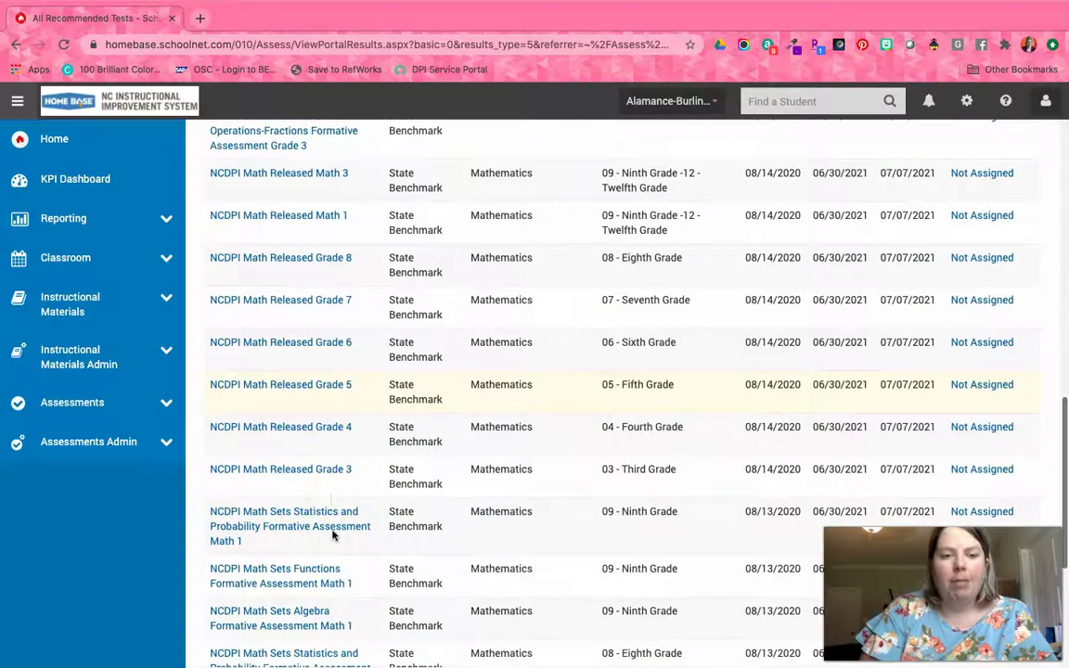
{"action": "scroll", "coordinate": [331, 535], "scroll_direction": "down", "scroll_amount": 1}
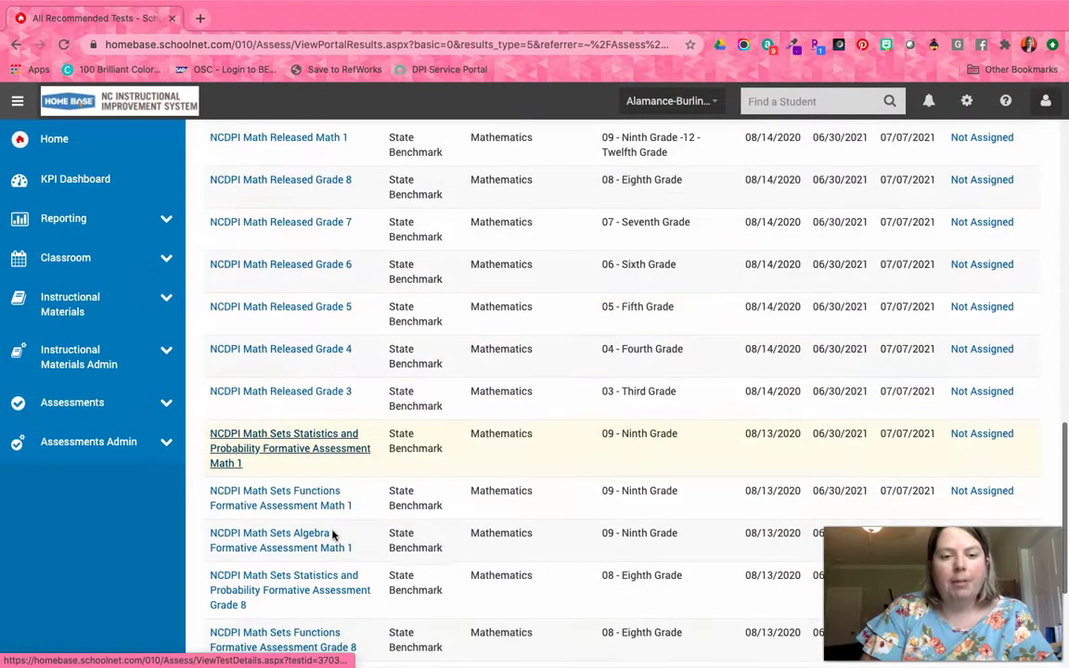
{"action": "left_click", "coordinate": [355, 454]}
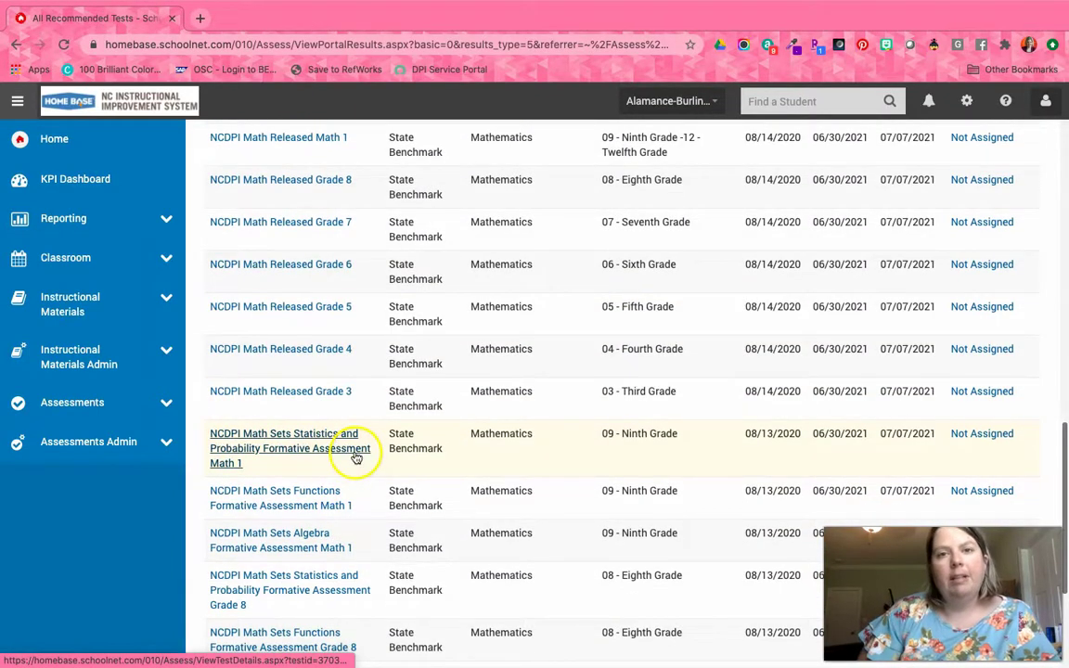